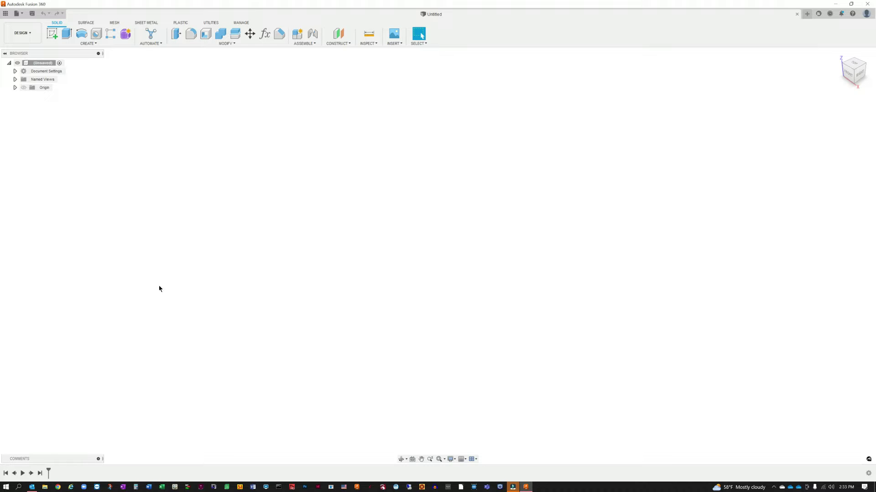
Step: Show the Data Panel, open Rename This Project, and expand the FabTech team list
left_click(6, 14)
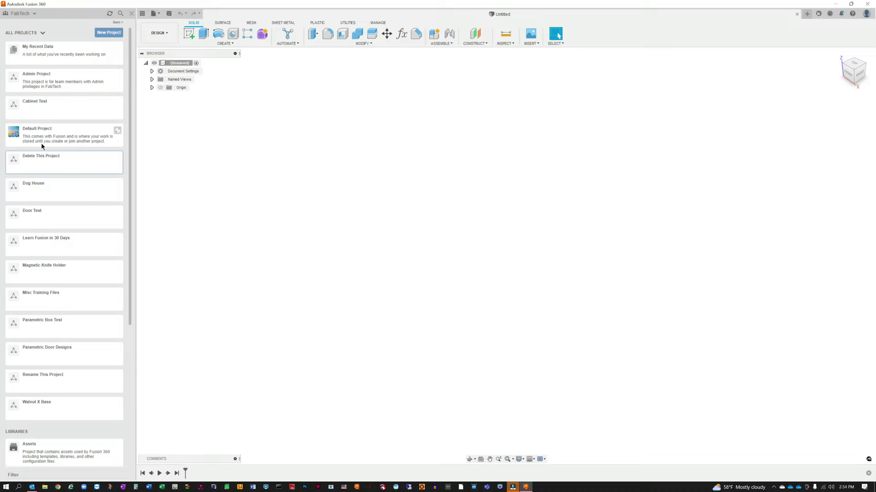
left_click(28, 377)
left_click(27, 377)
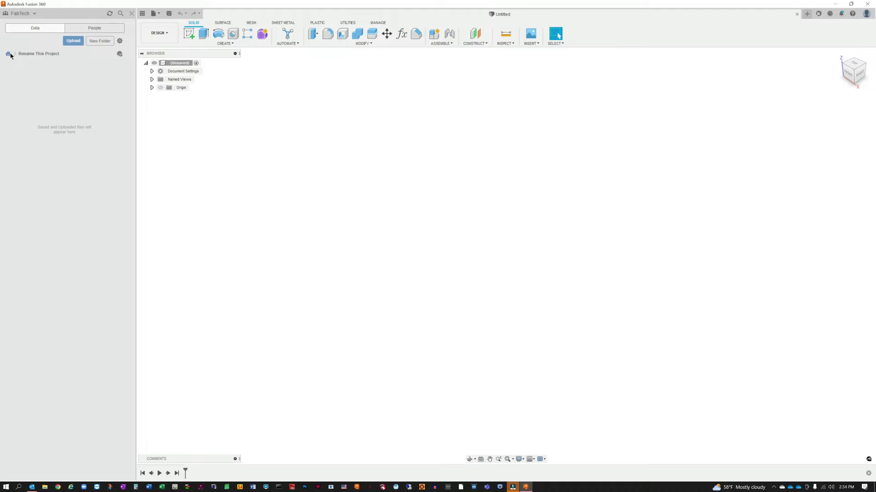
left_click(23, 17)
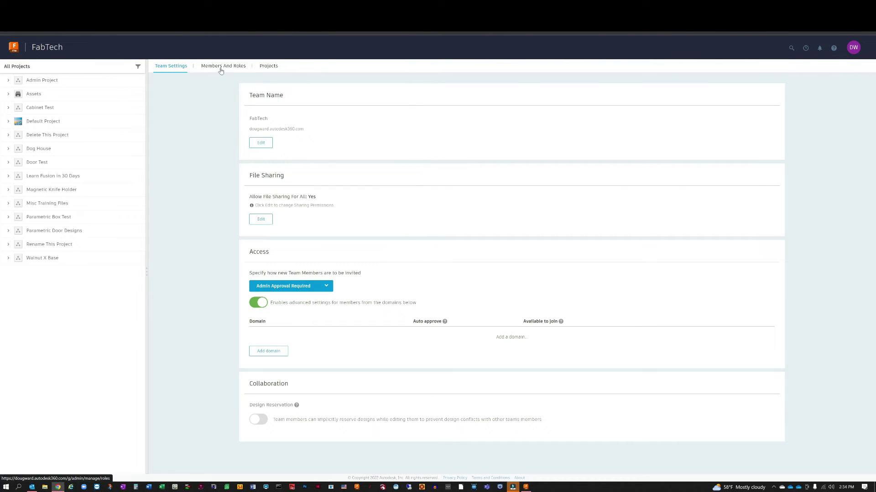
Step: Switch to the Projects list and scroll through FabTech's twelve projects
left_click(270, 68)
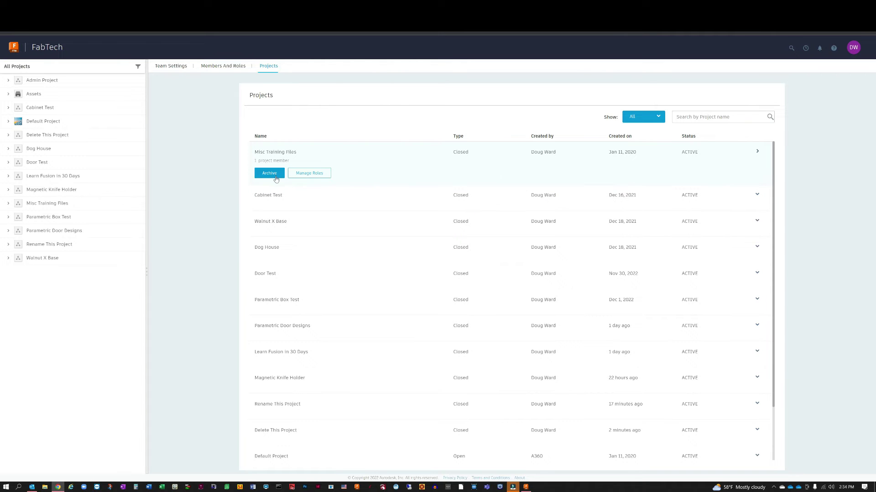
scroll(601, 267, "down", 1)
scroll(608, 272, "up", 1)
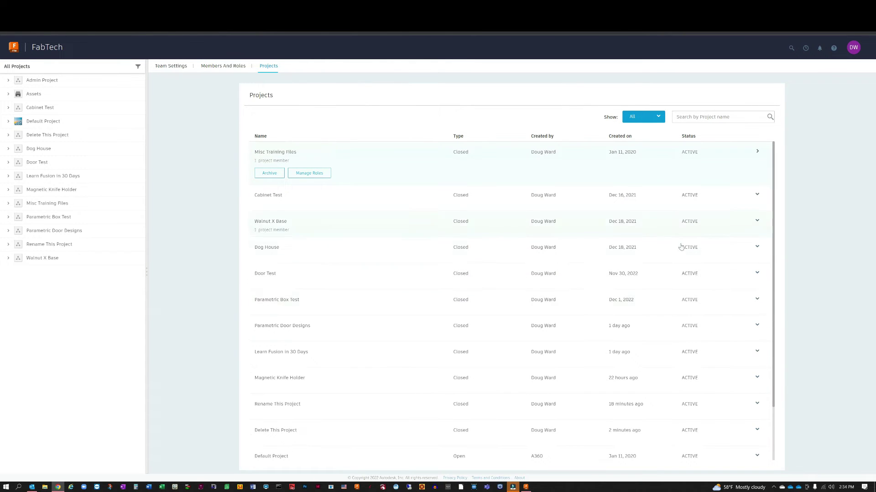
Step: Expand and collapse the Misc Training Files row, keeping the Show filter on All
left_click(757, 151)
left_click(757, 151)
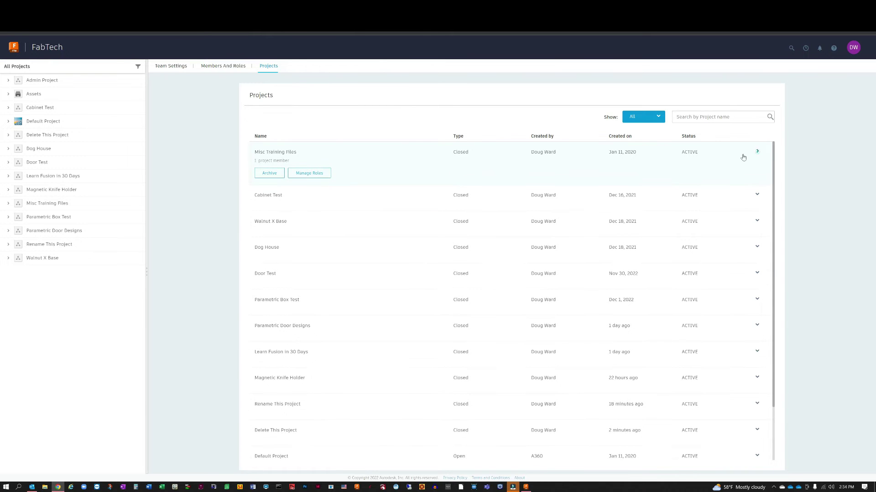
left_click(692, 156)
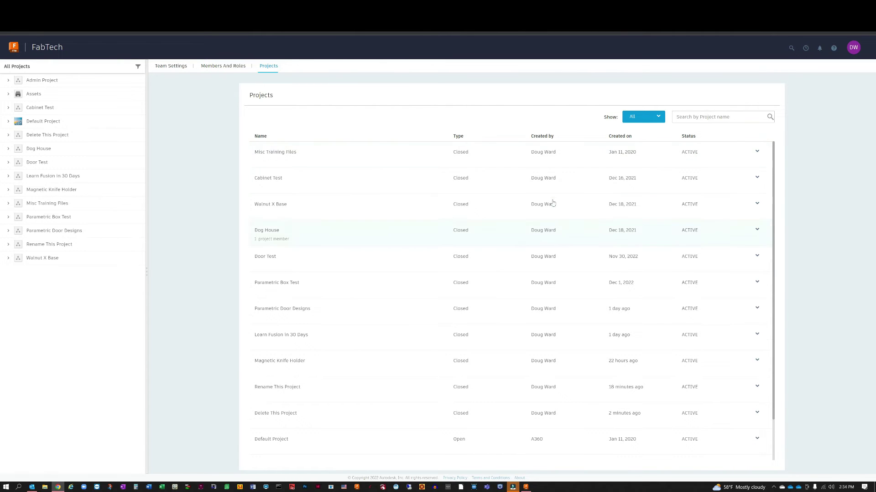
left_click(652, 120)
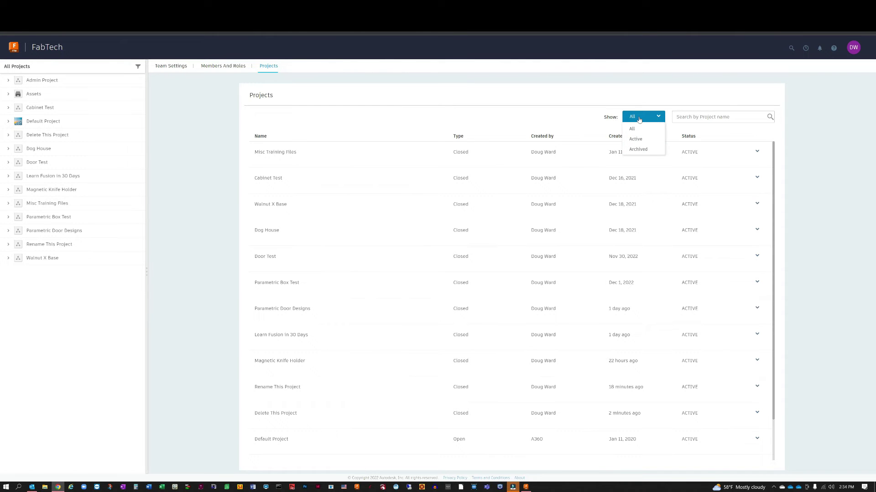
left_click(639, 119)
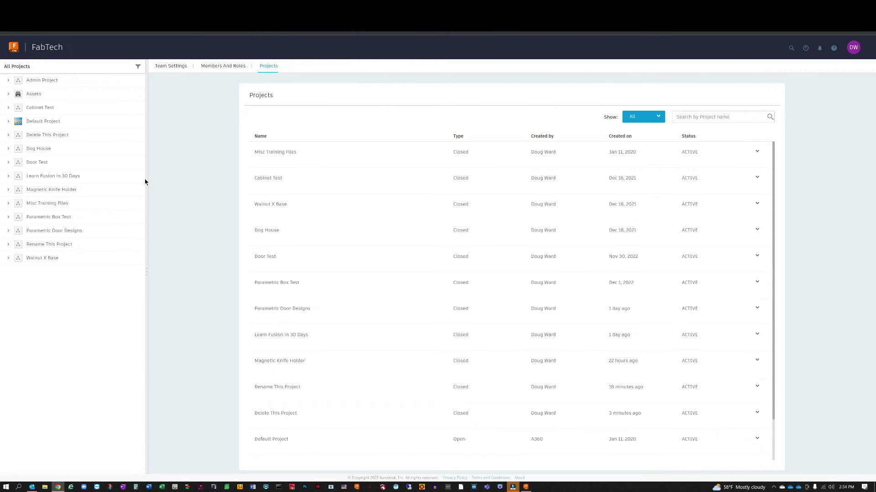
Step: Open Rename This Project's details and change its name to 'Project Rename'
left_click(38, 244)
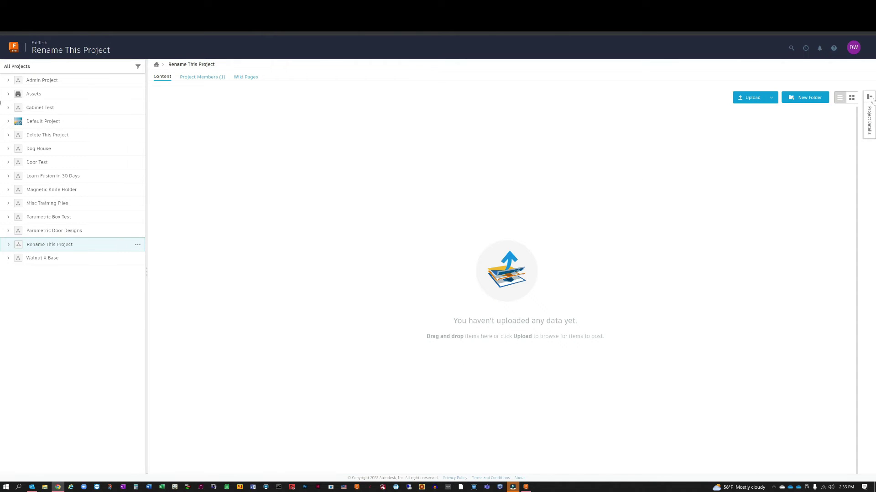
left_click(870, 113)
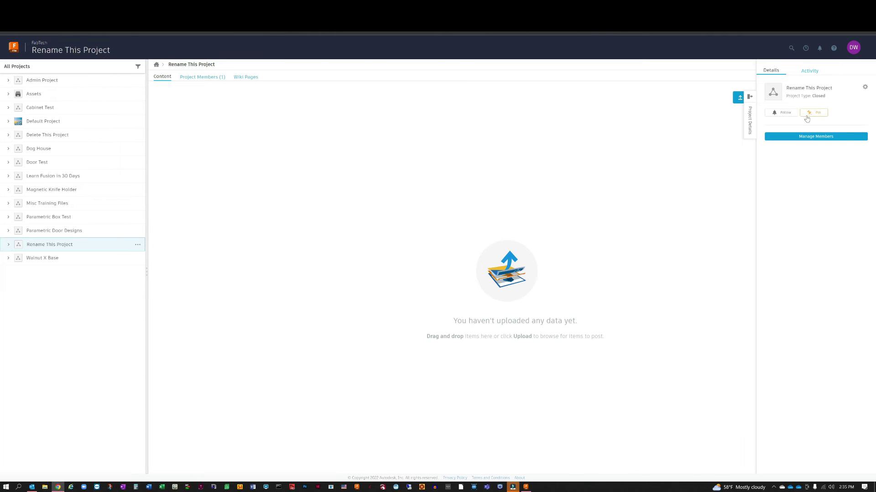
mouse_move(803, 91)
left_click(857, 90)
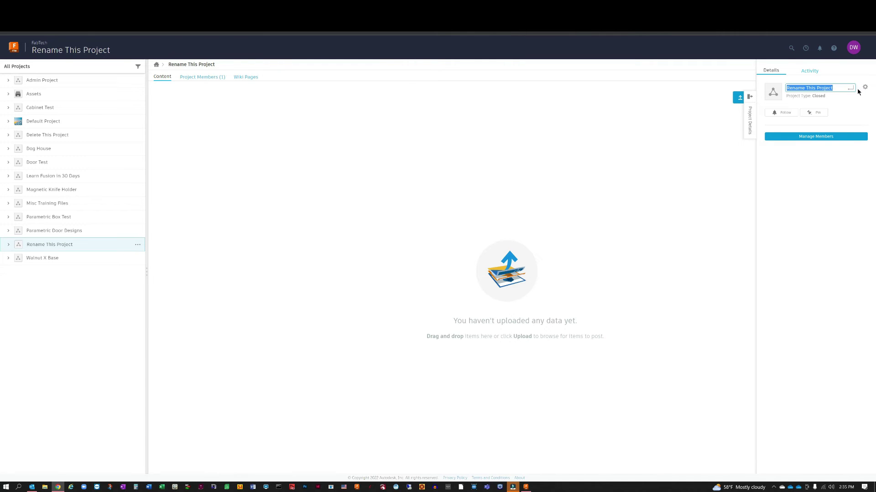
key("BackSpace")
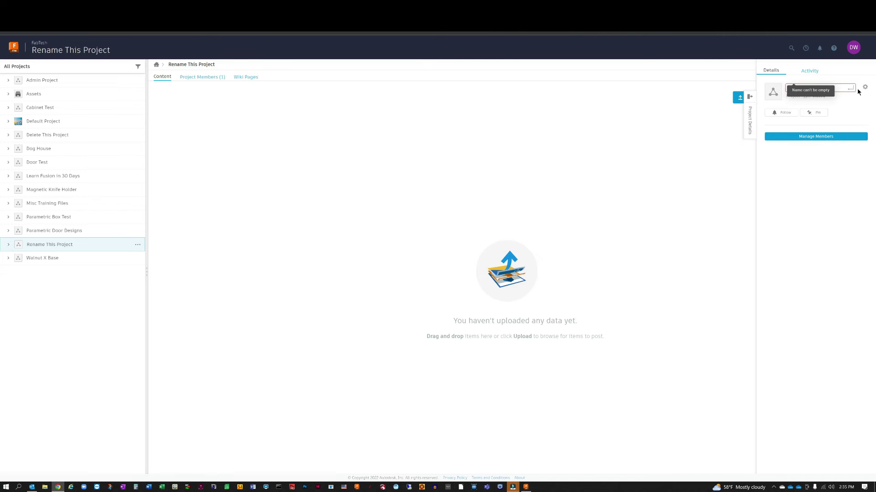
type("Projec")
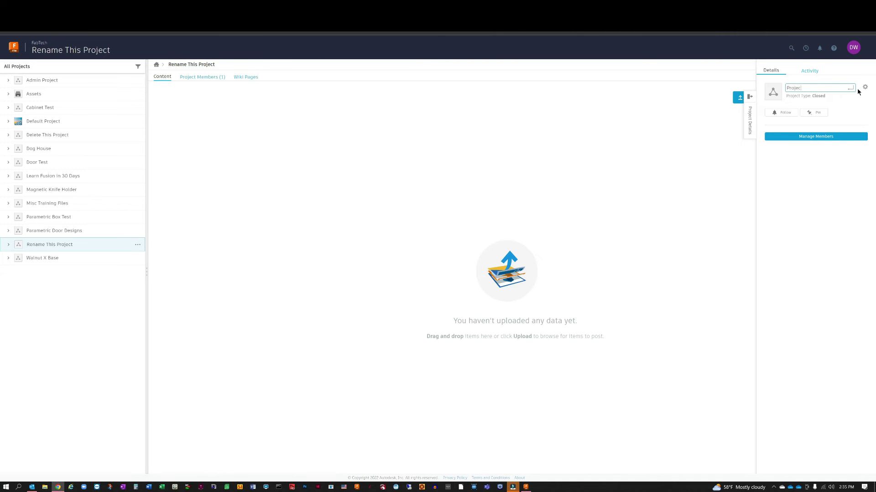
type("t Renamed")
key("Return")
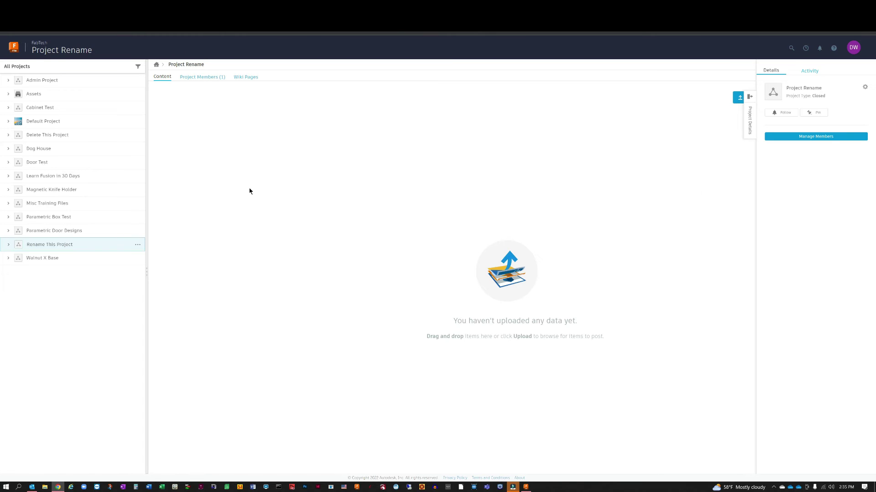
Step: Reload the browser page so the list shows Project Rename
right_click(55, 303)
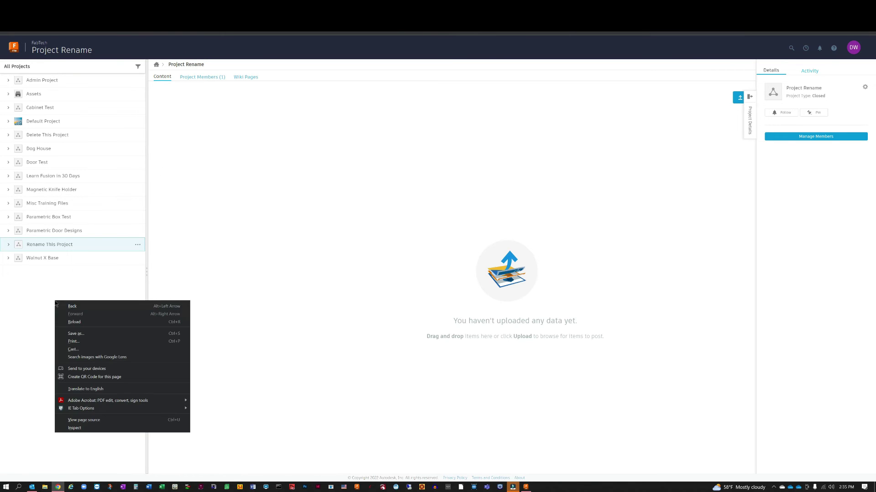
left_click(71, 322)
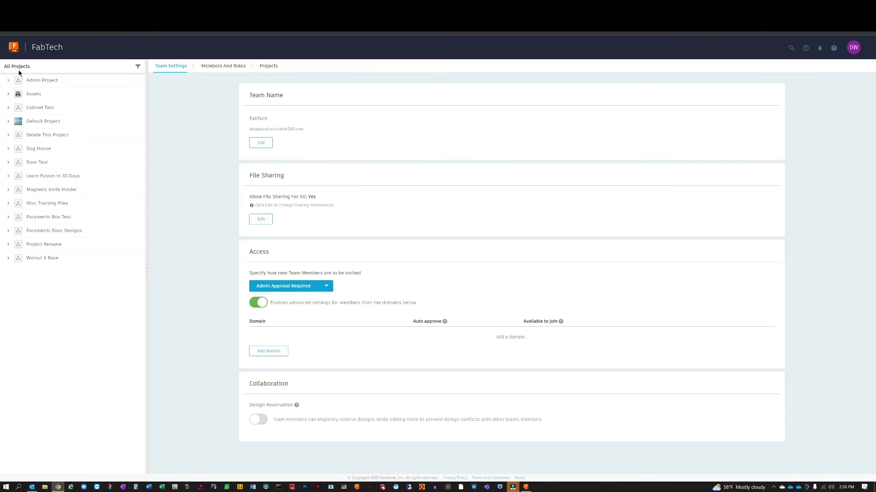
Step: From the All Projects list, choose Archive on the Delete This Project row
left_click(44, 136)
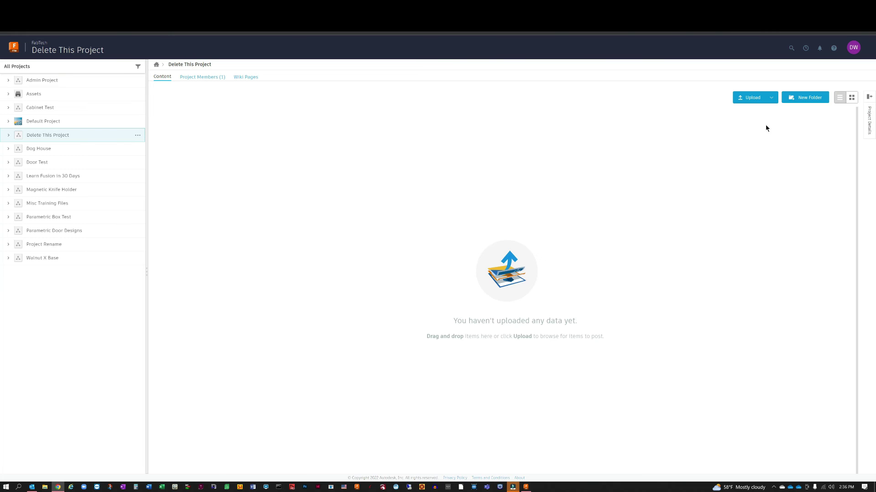
left_click(157, 65)
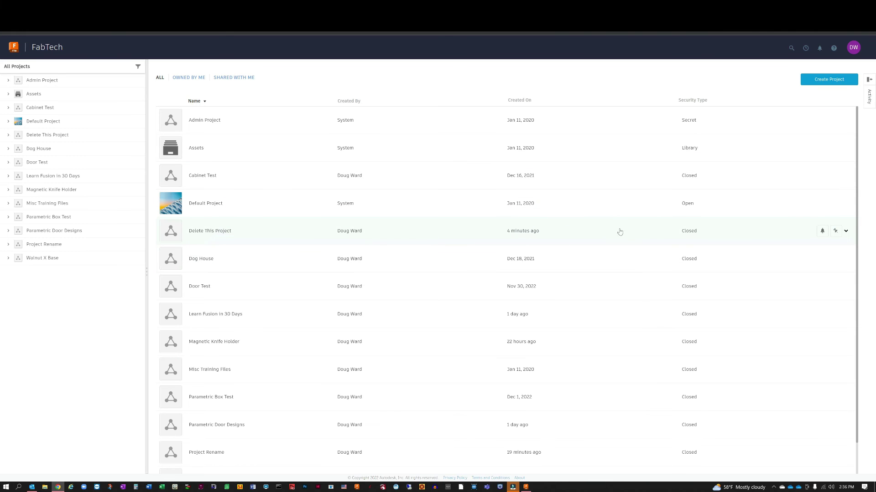
left_click(845, 231)
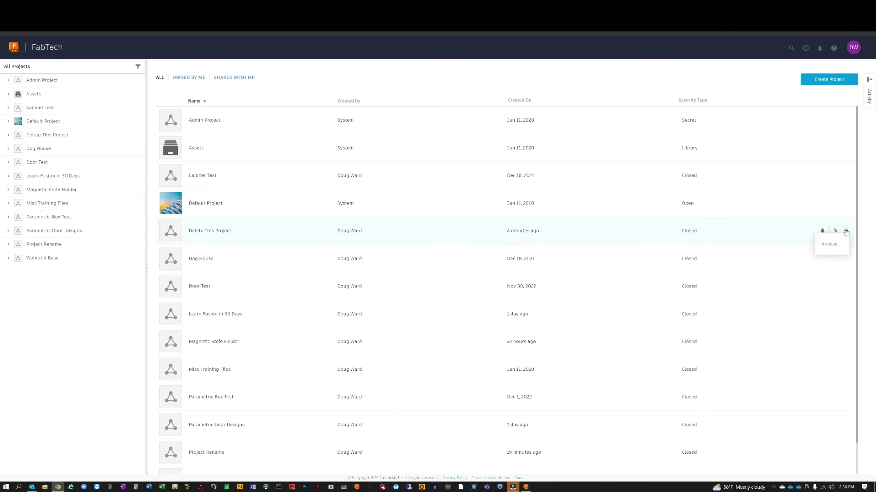
left_click(828, 245)
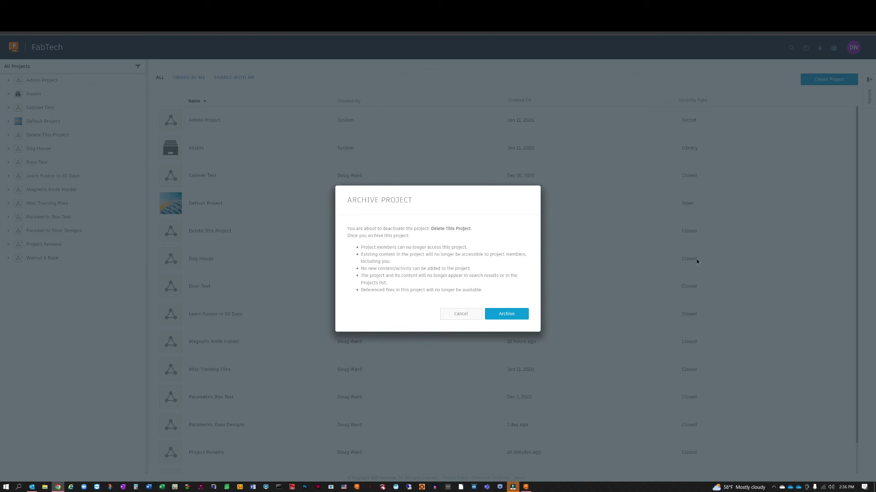
Step: Confirm archiving Delete This Project, then permanently delete it from the Archived list
left_click(514, 313)
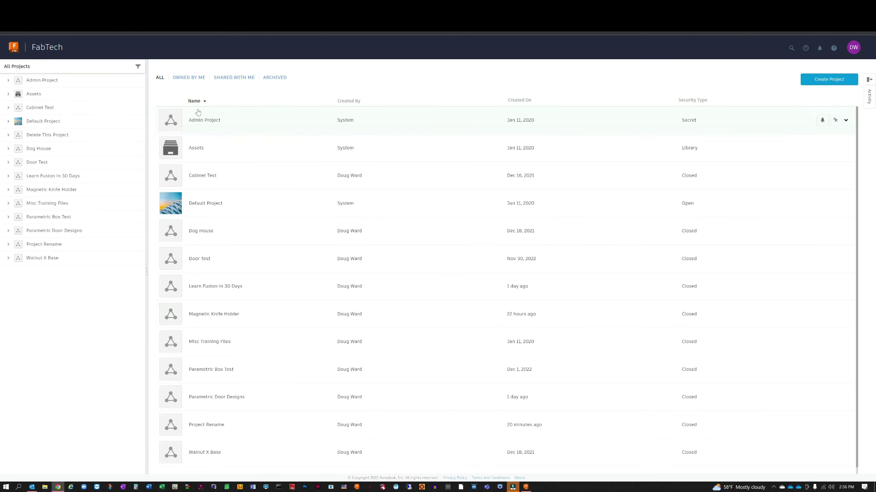
left_click(273, 82)
mouse_move(201, 121)
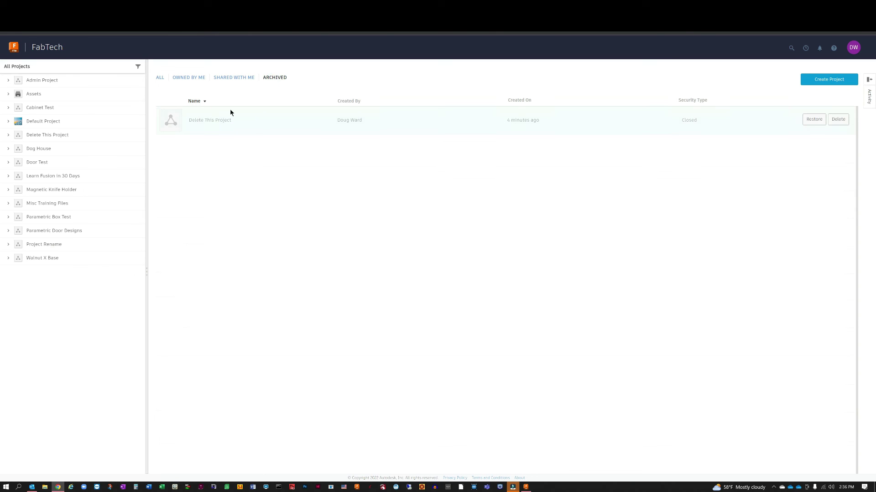
left_click(838, 119)
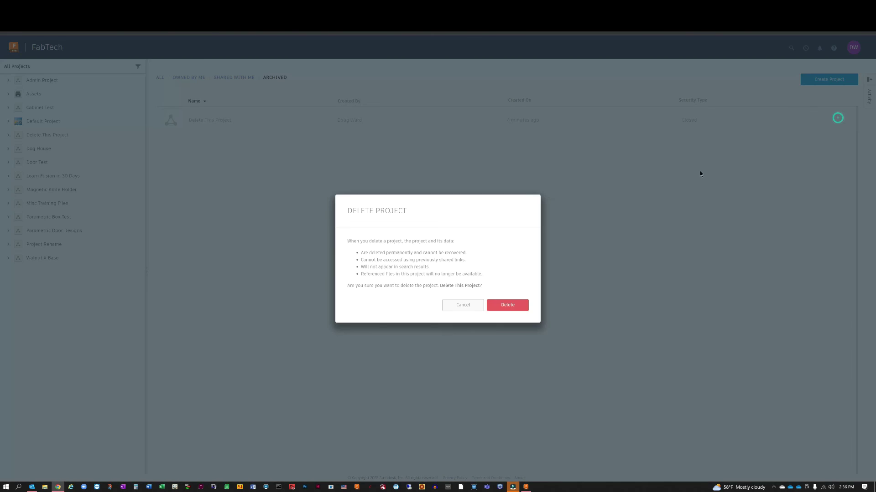
left_click(508, 306)
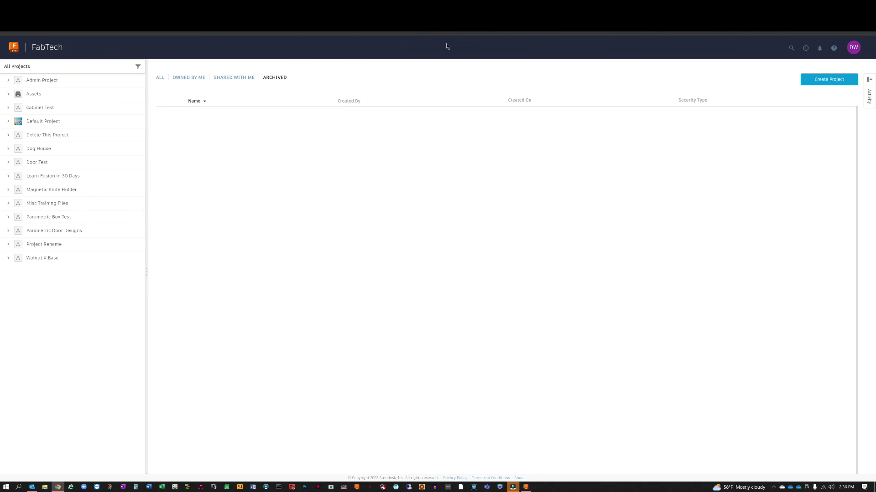
Step: Reload the browser page so Delete This Project disappears from the lists
right_click(63, 311)
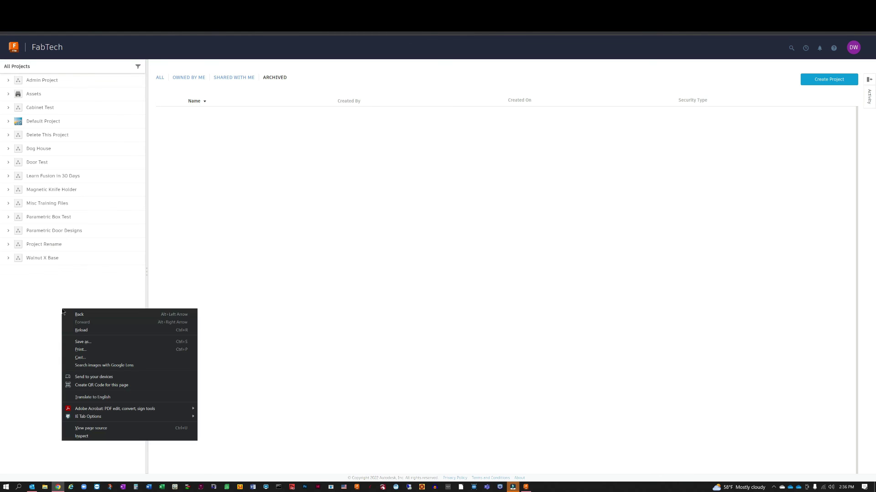
left_click(76, 333)
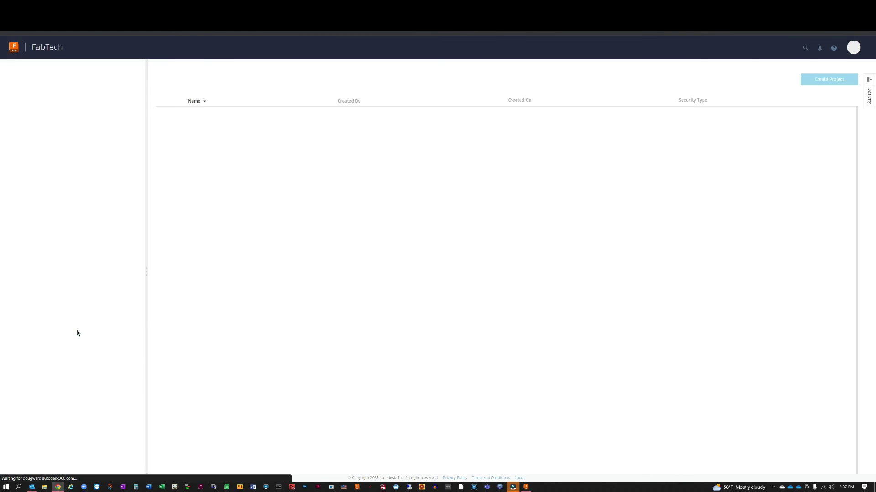